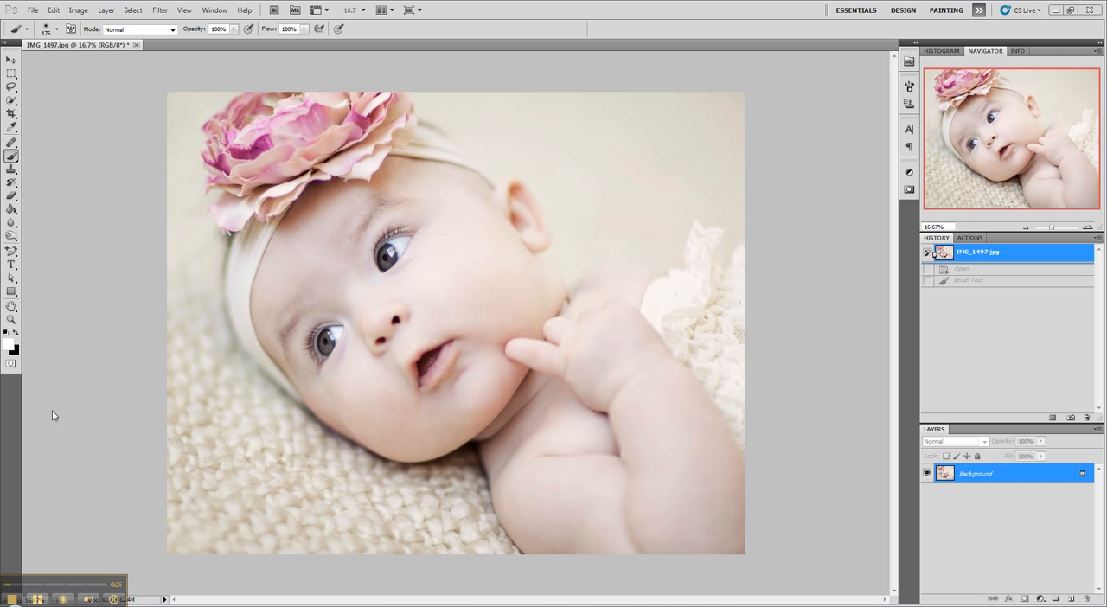
Step: Create a new white document 2500 pixels wide and 2500 pixels high at 300 pixels/inch
click(34, 10)
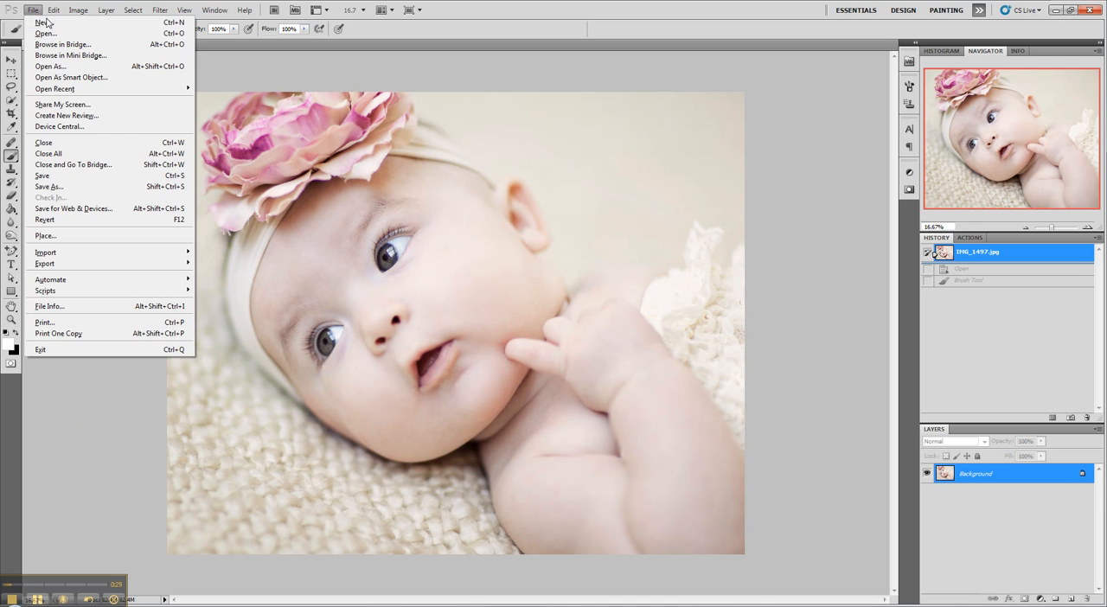
click(39, 21)
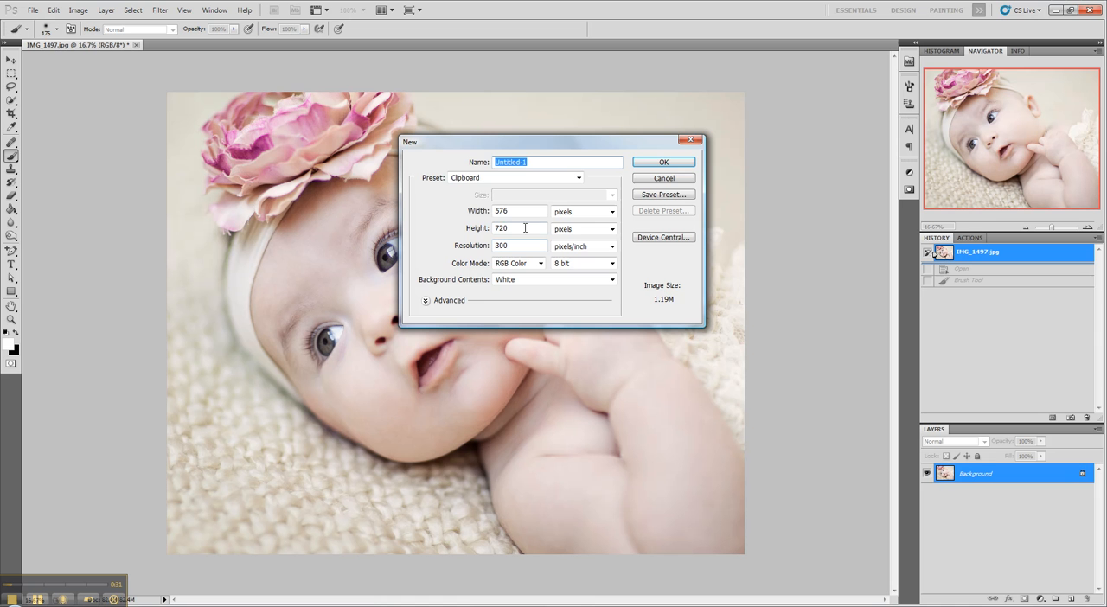
double_click(507, 213)
text(2)
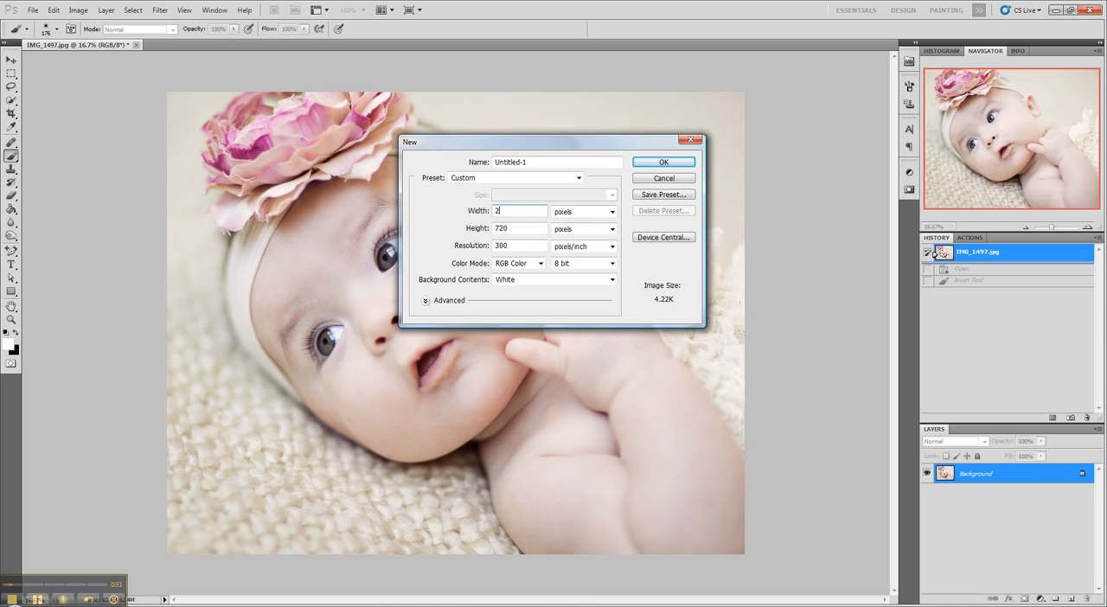
text(500)
double_click(523, 229)
text(2500)
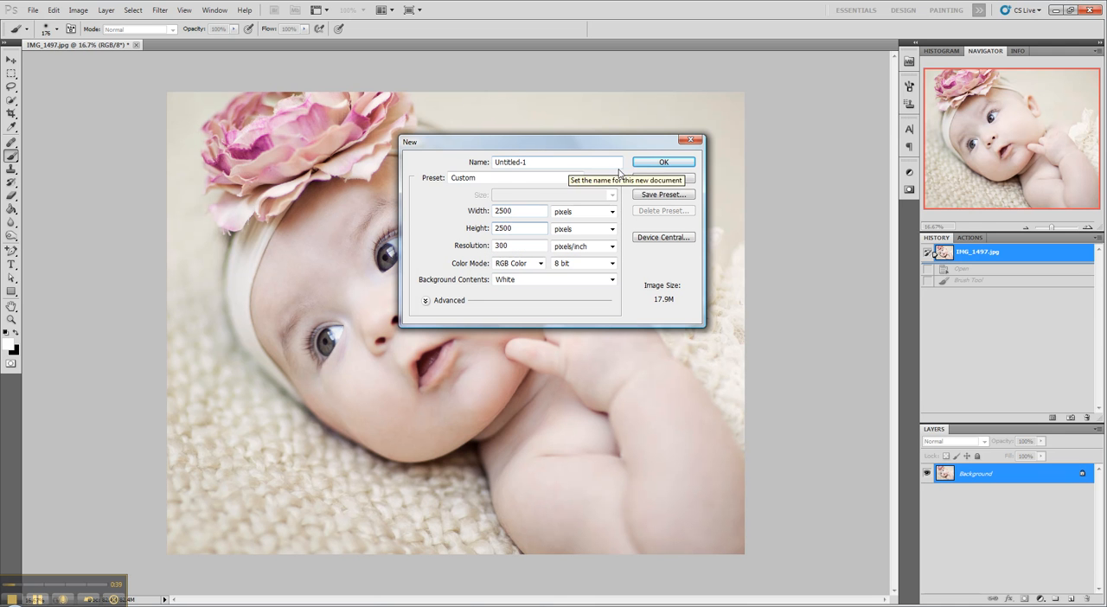
click(663, 163)
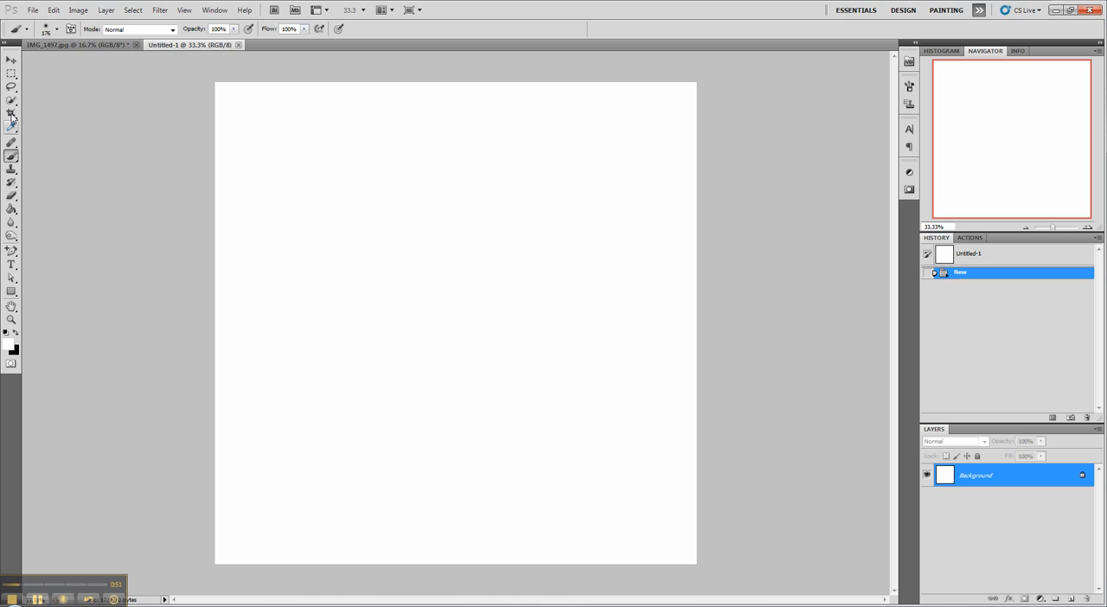
Step: Set the Type tool to black text (000000) in the Fling LET font
click(11, 265)
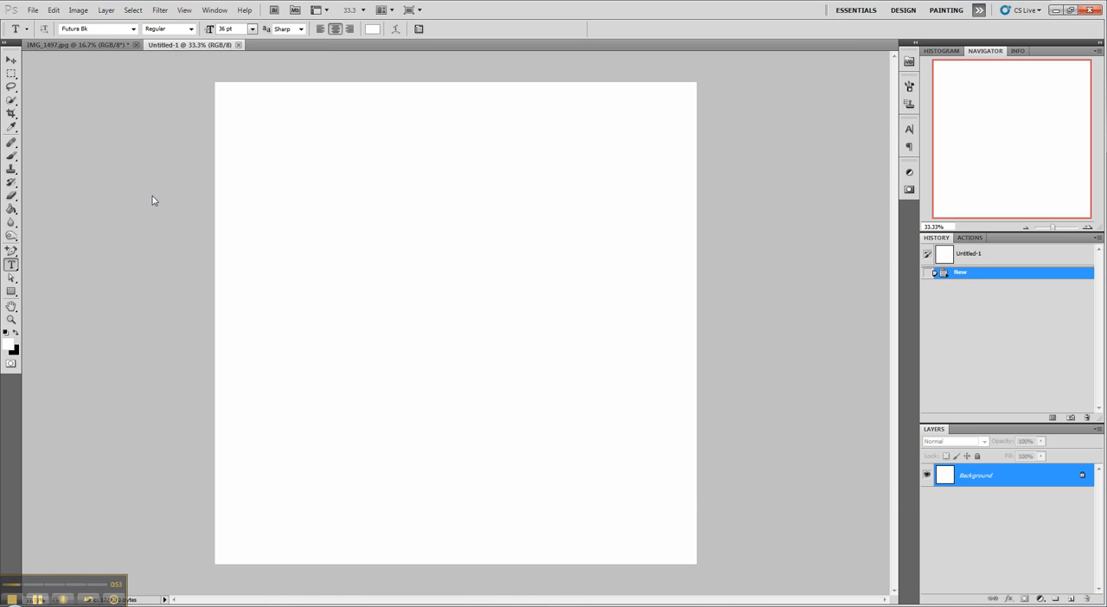
click(373, 28)
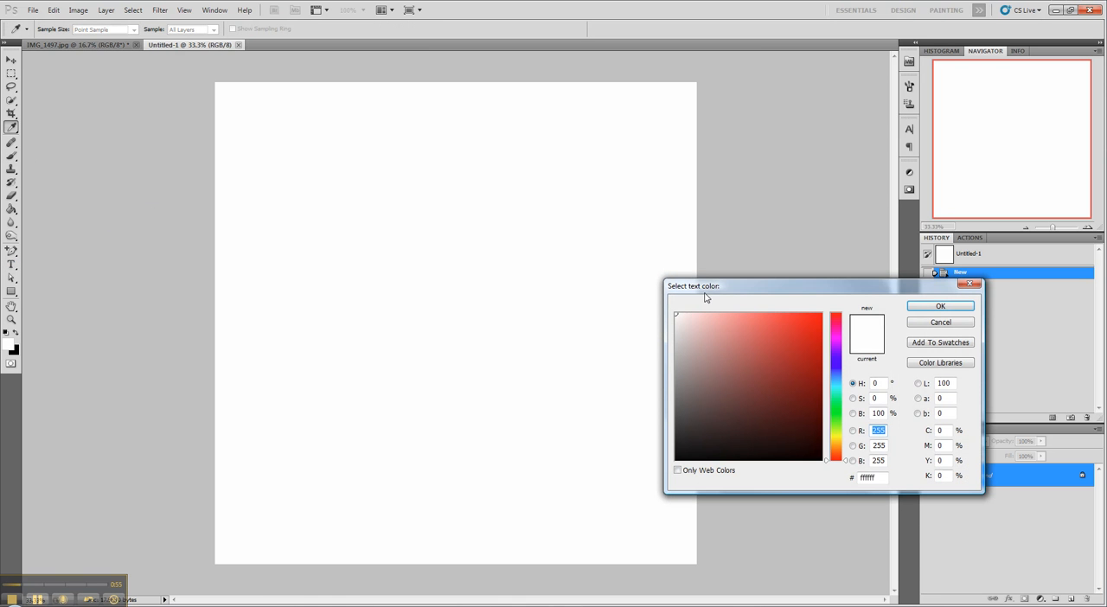
drag(706, 429, 650, 462)
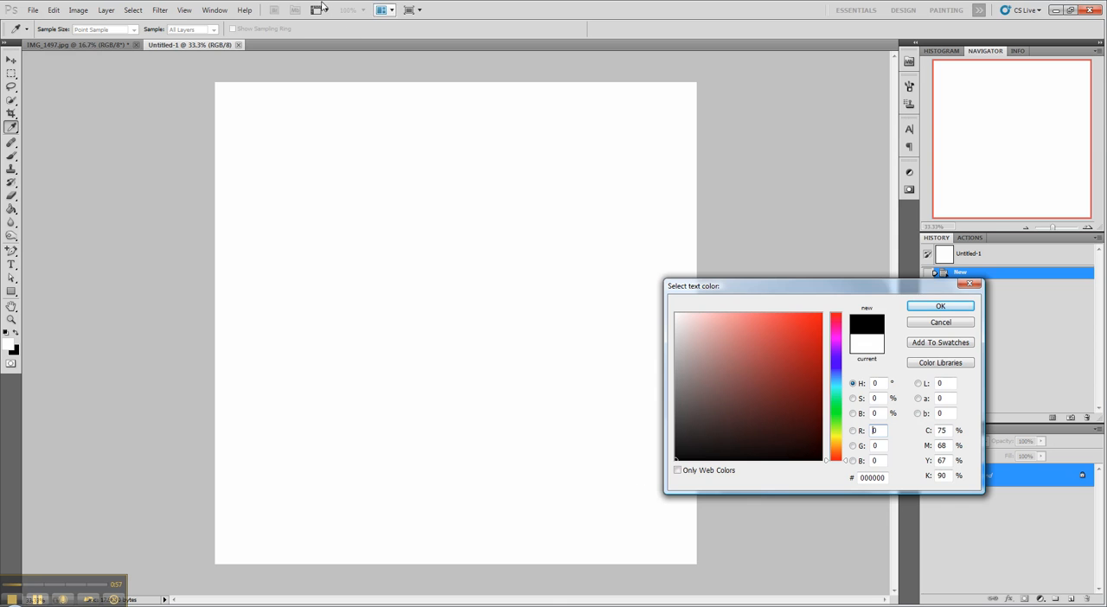
click(939, 311)
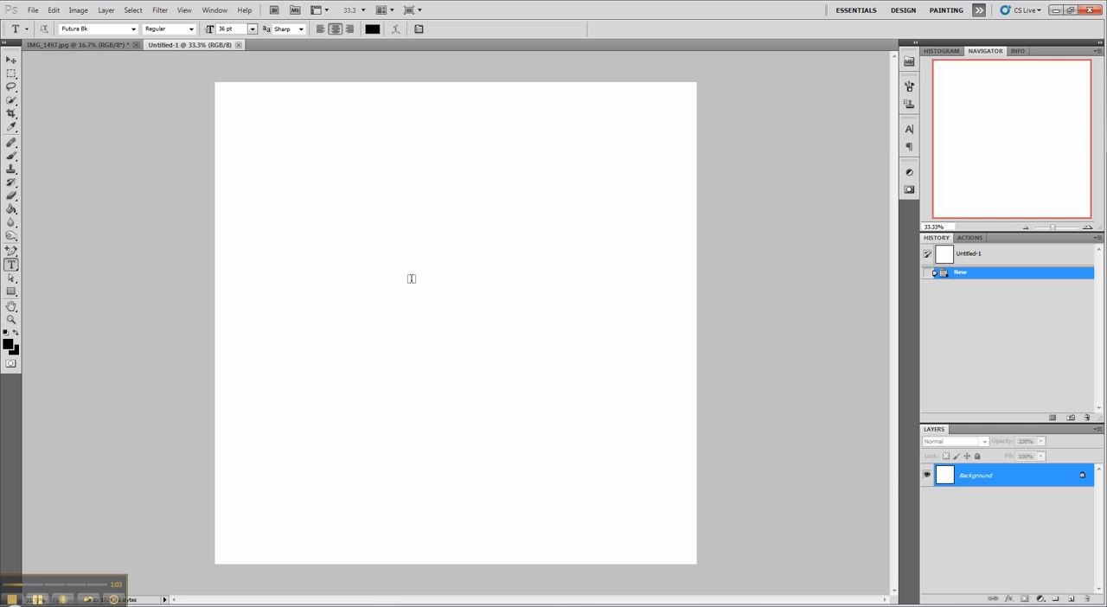
click(134, 28)
click(110, 30)
click(110, 29)
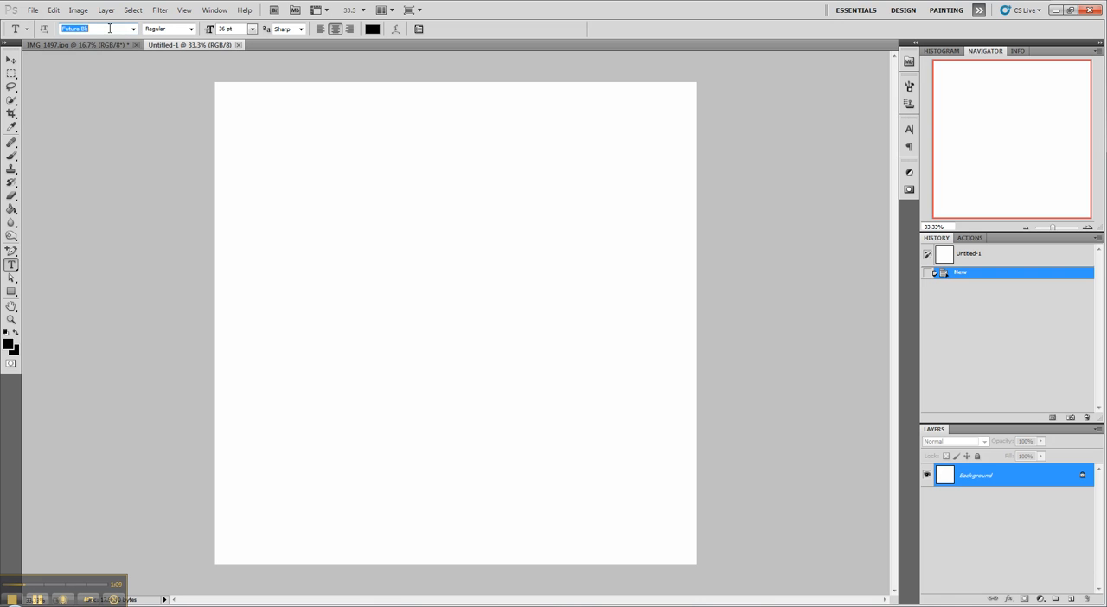
text(Fling LET)
key(Return)
Step: Add the text "My Awesome" in the upper middle of the blank canvas and commit it
click(401, 267)
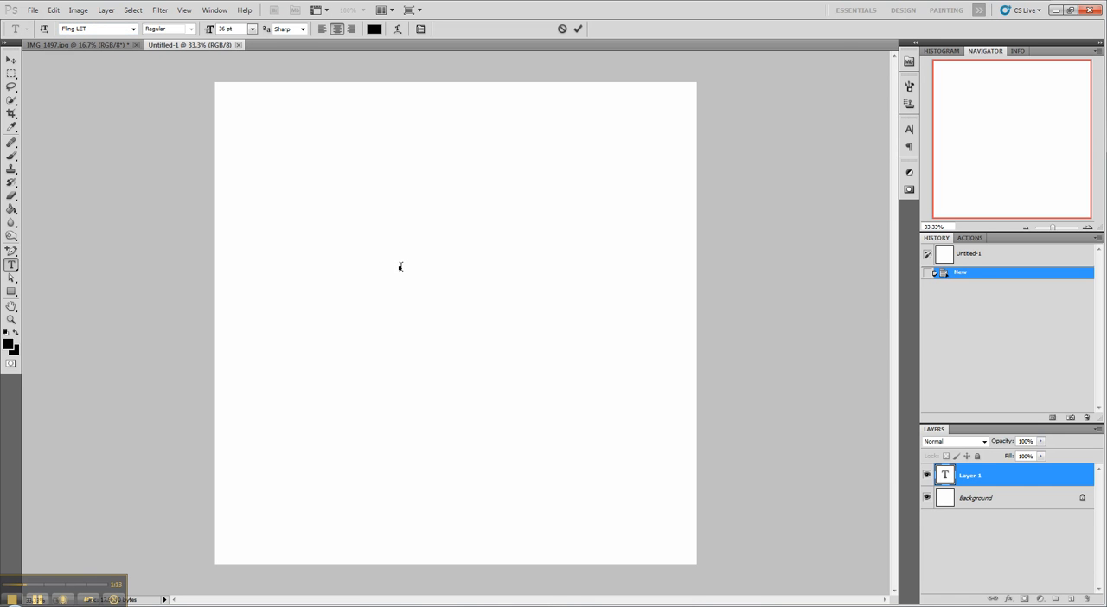
text(m)
key(BackSpace)
text(My Awesome)
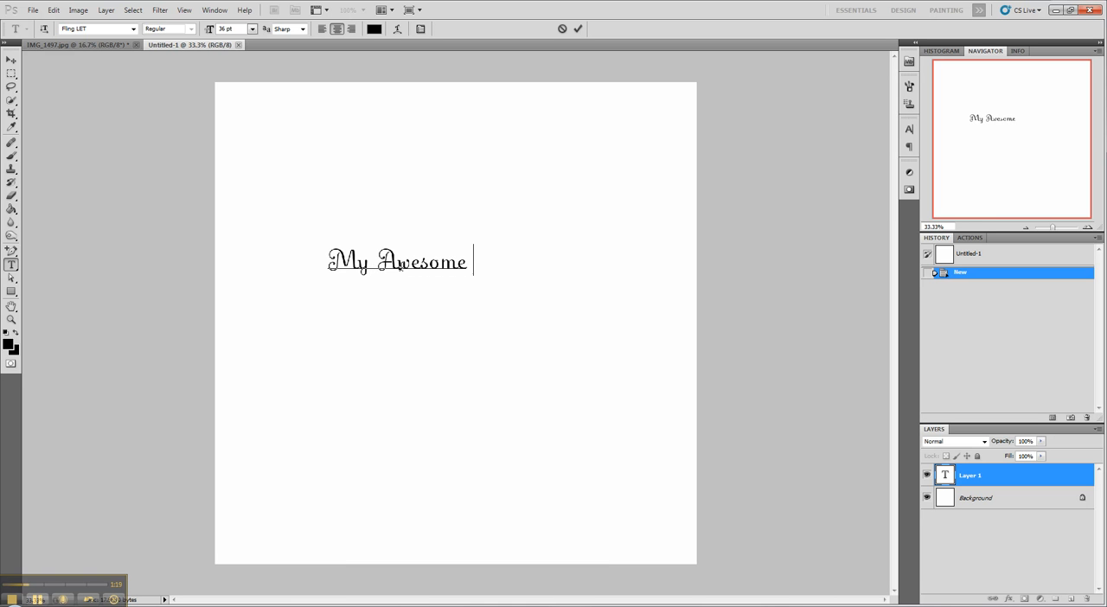
key(BackSpace)
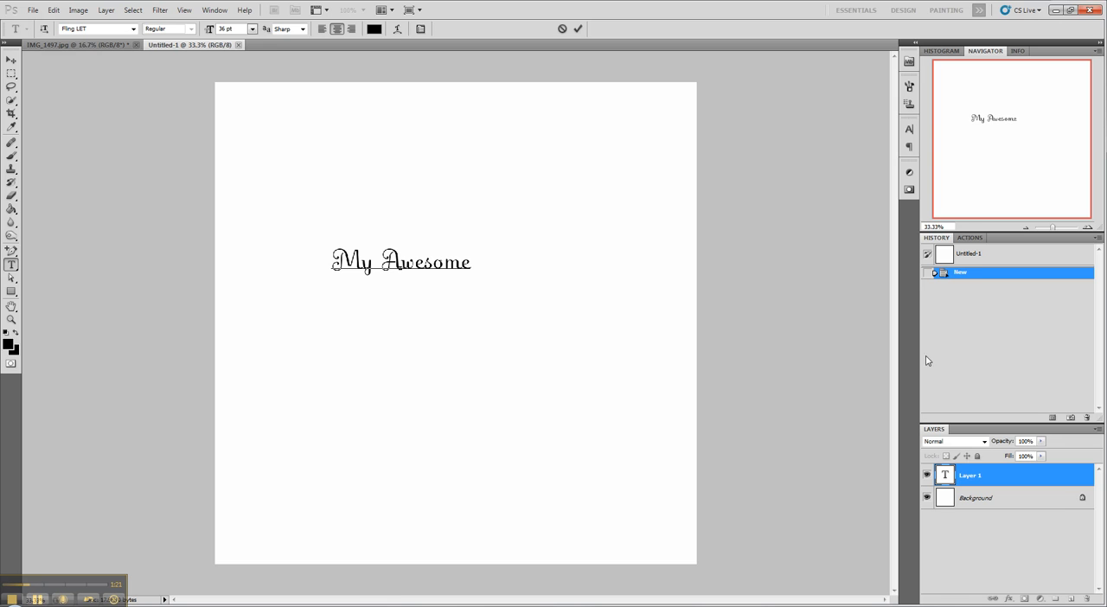
click(970, 475)
Step: Add the word "photography" on its own text layer below "My Awesome" and commit it
click(444, 328)
text(photography)
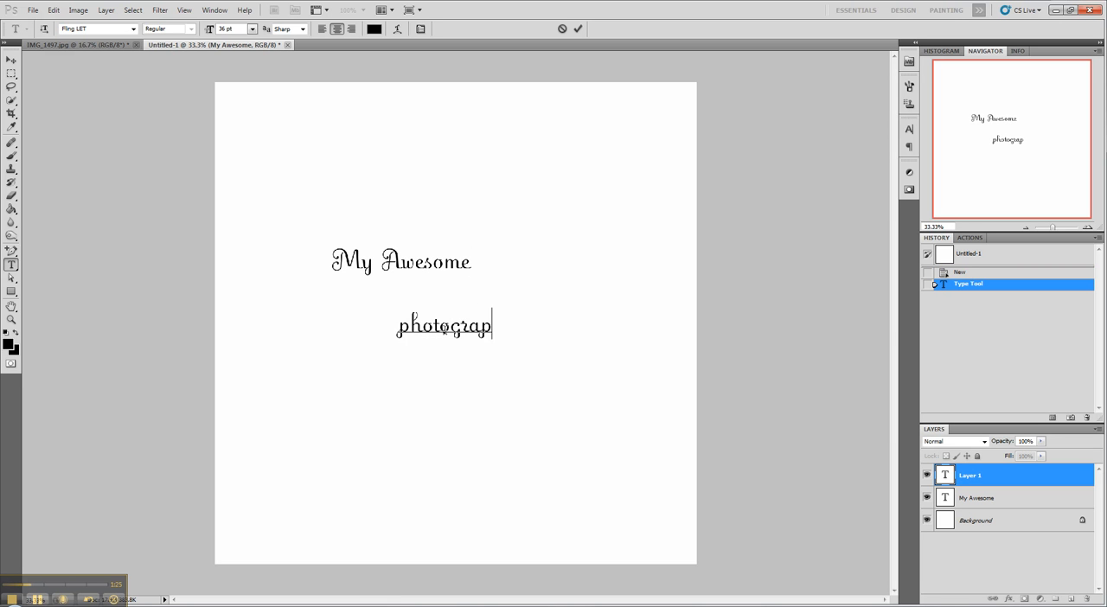
click(991, 480)
Step: Enlarge the "My Awesome" text to 100 pt and move it slightly right and down, clear of the canvas edge
click(991, 499)
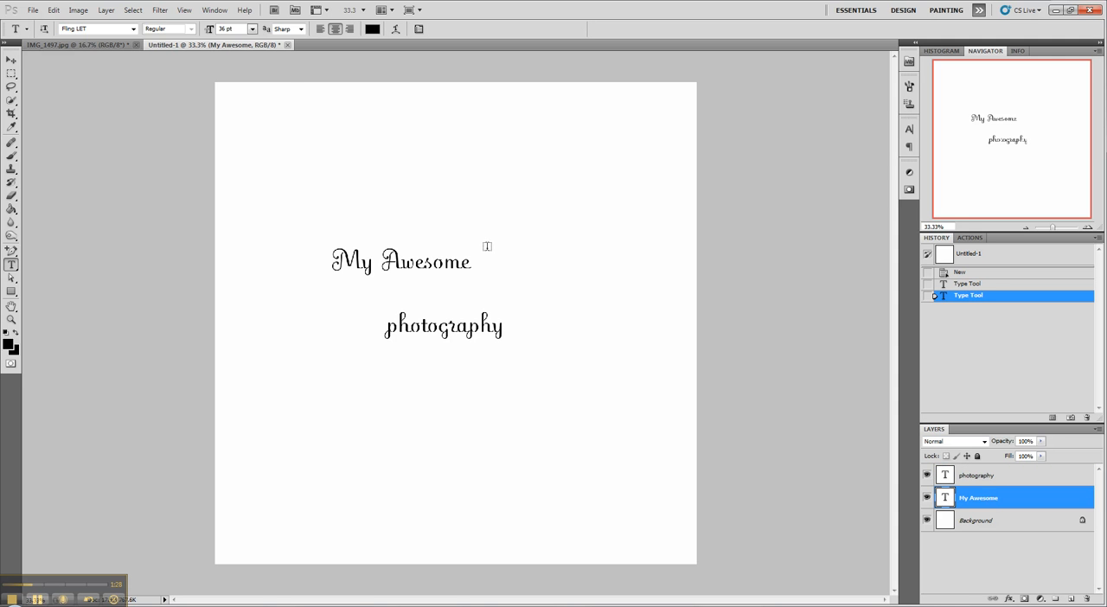
click(251, 29)
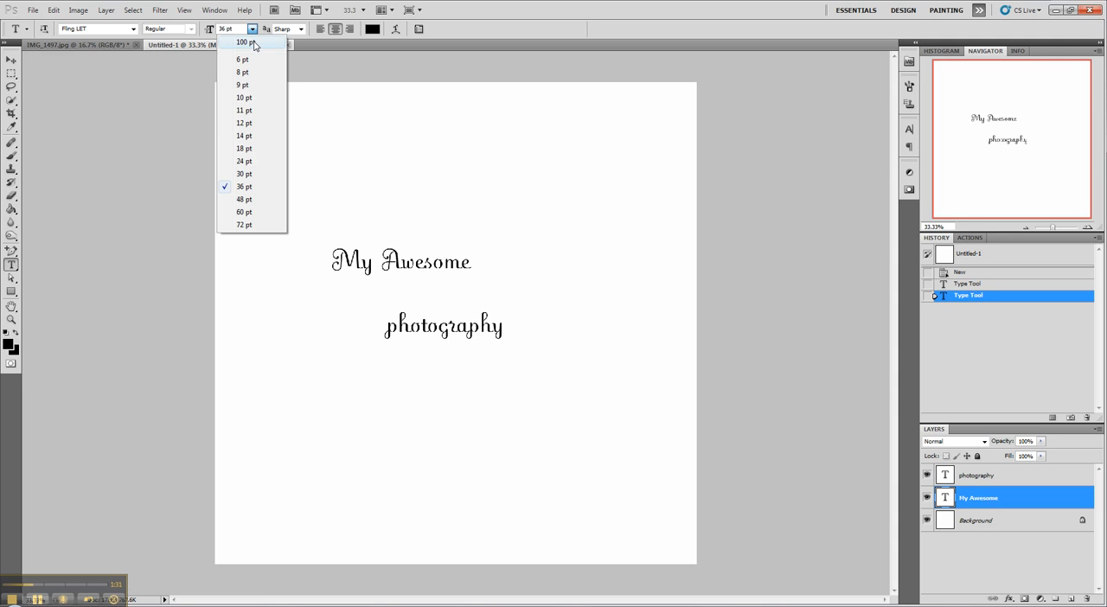
click(254, 43)
key(v)
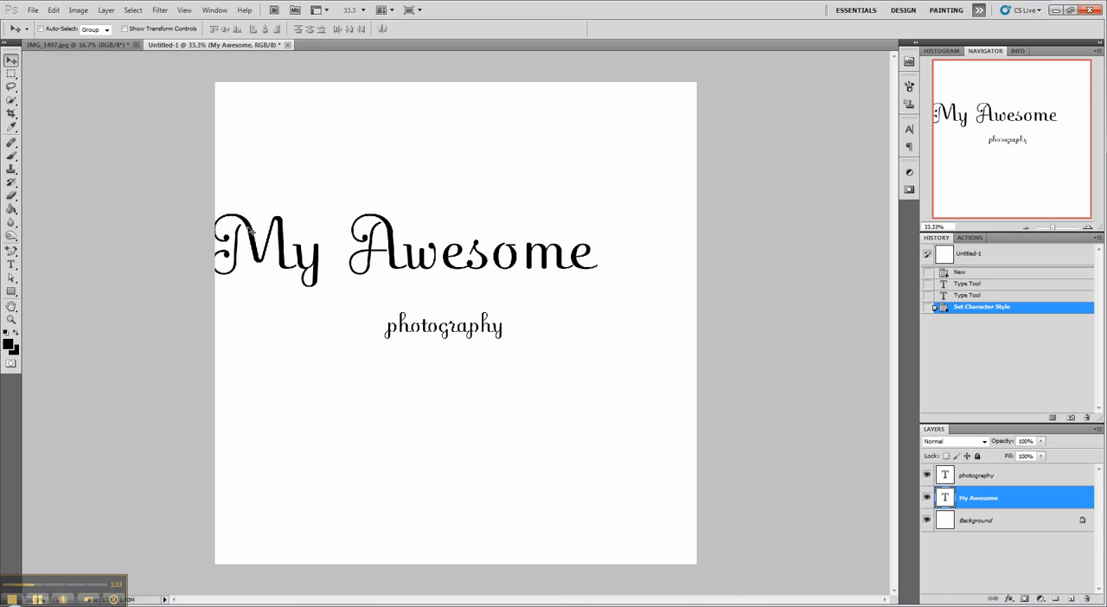
drag(271, 281, 292, 289)
Step: Change the "photography" text to the Futura Bk font and move it beneath the right end of "My Awesome"
click(978, 479)
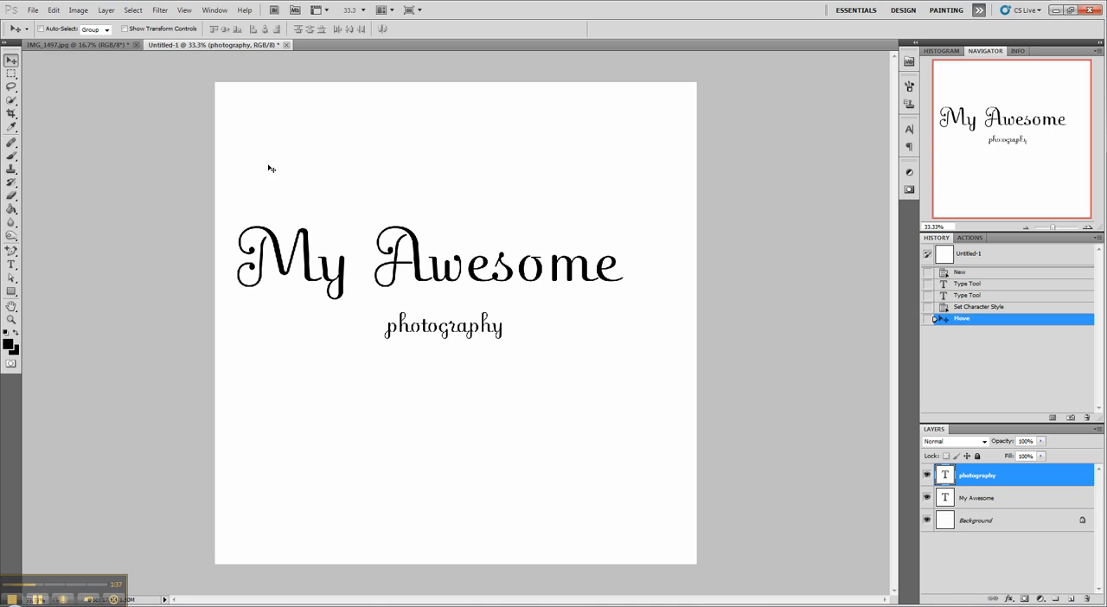
click(11, 264)
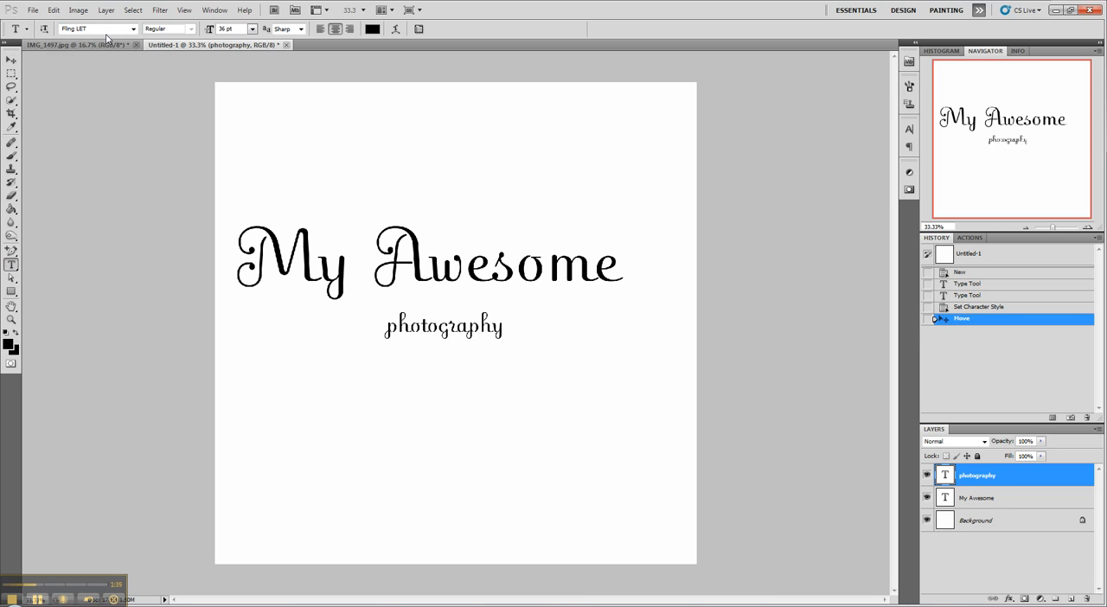
click(105, 29)
text(Futura Bk)
key(Return)
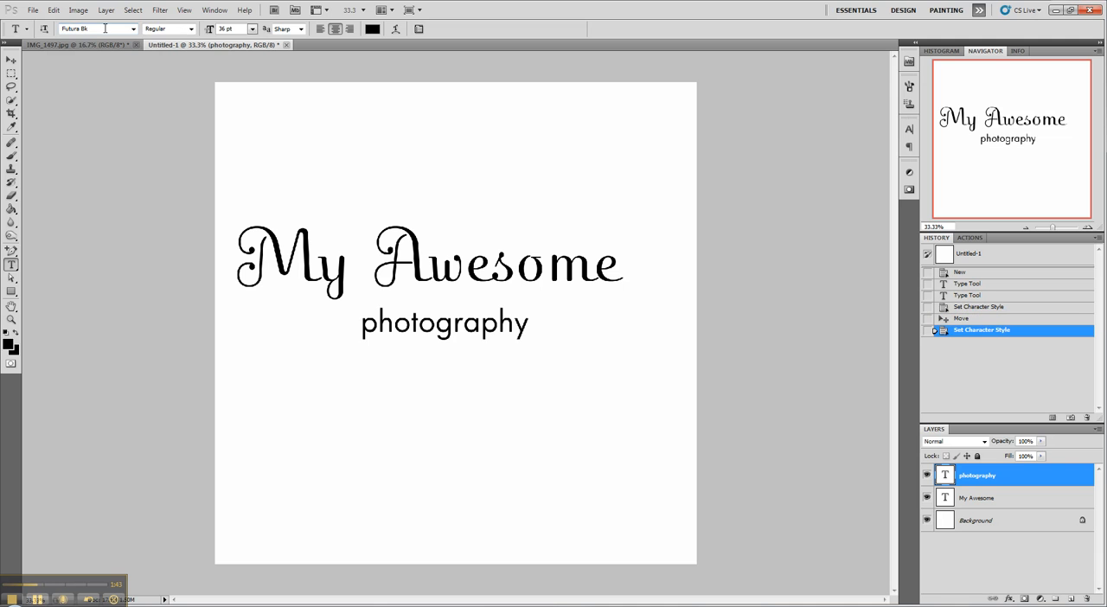
click(11, 60)
drag(425, 365, 559, 354)
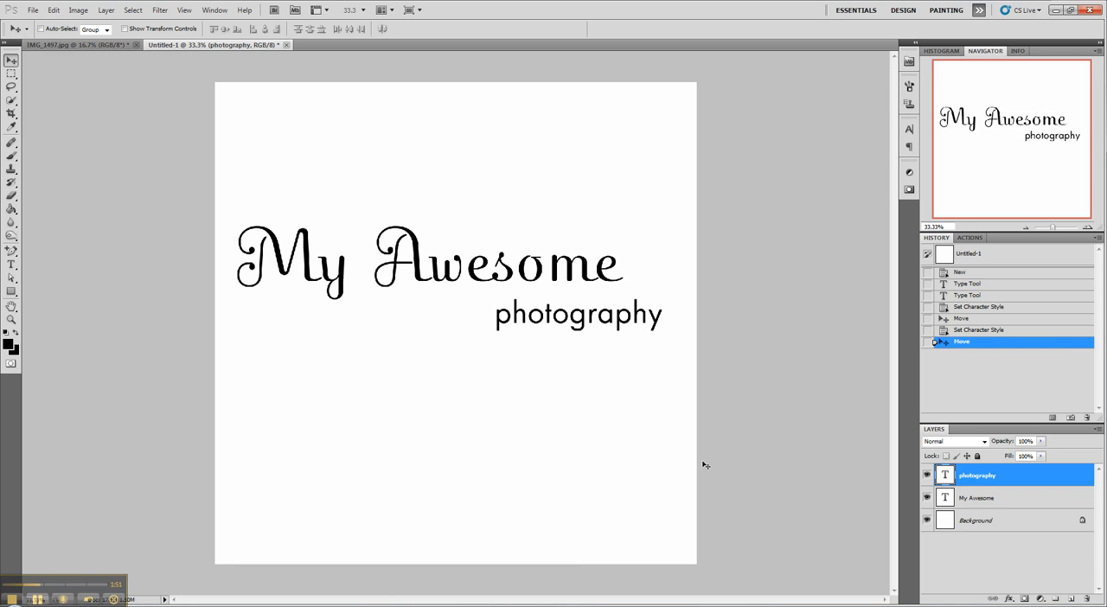
Step: Flatten the image and select a full-width rectangular area around both lines of the logo
right_click(1001, 527)
click(912, 514)
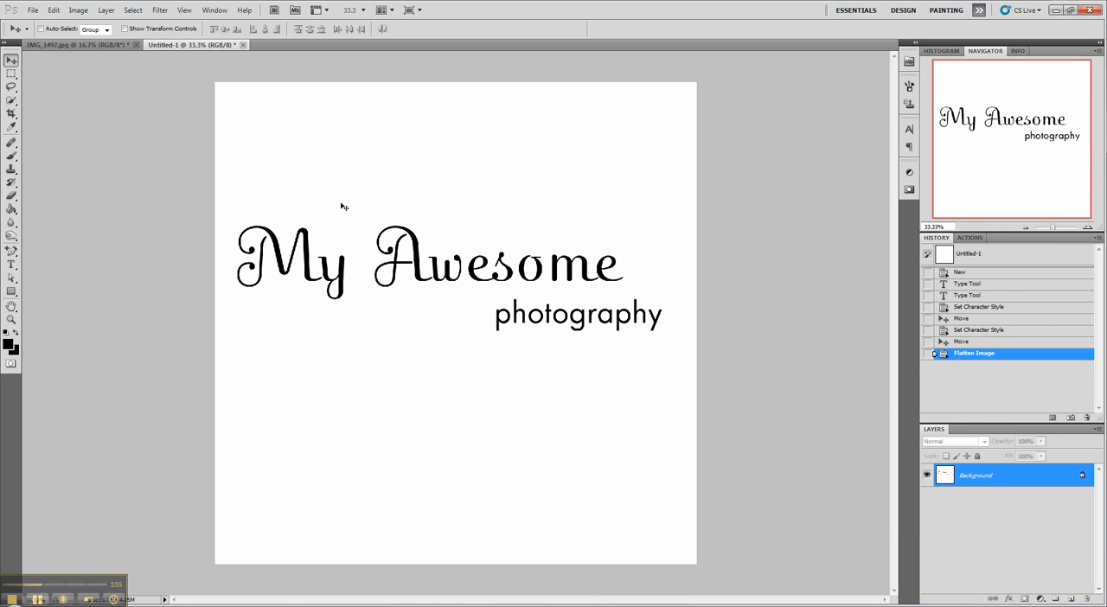
click(11, 74)
drag(206, 188, 729, 363)
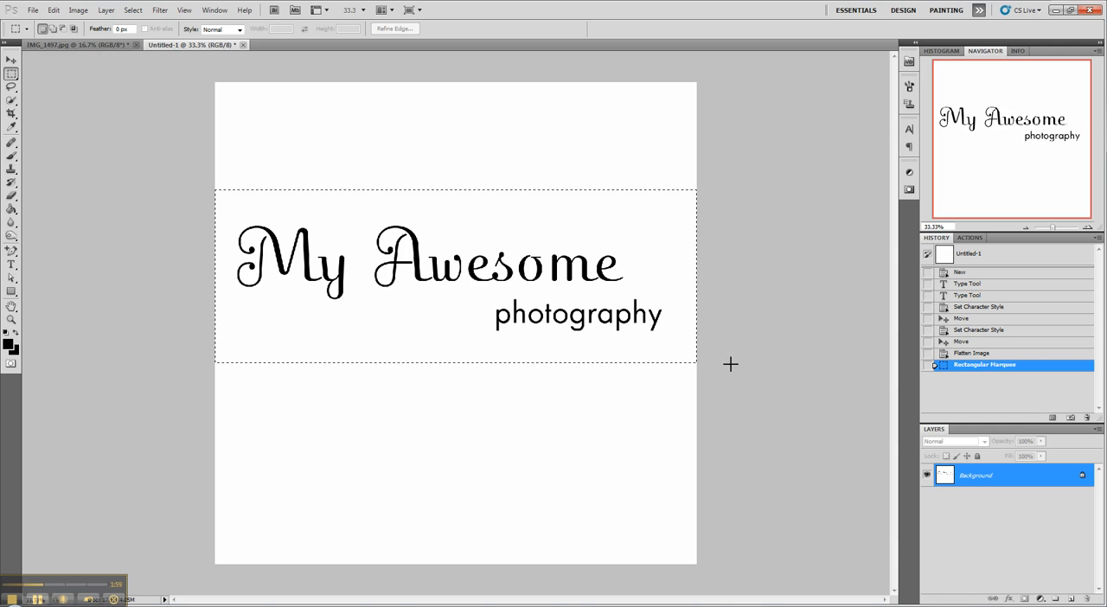
Step: Define the selected logo as a brush preset named "My Awesome Photography Logo"
click(57, 12)
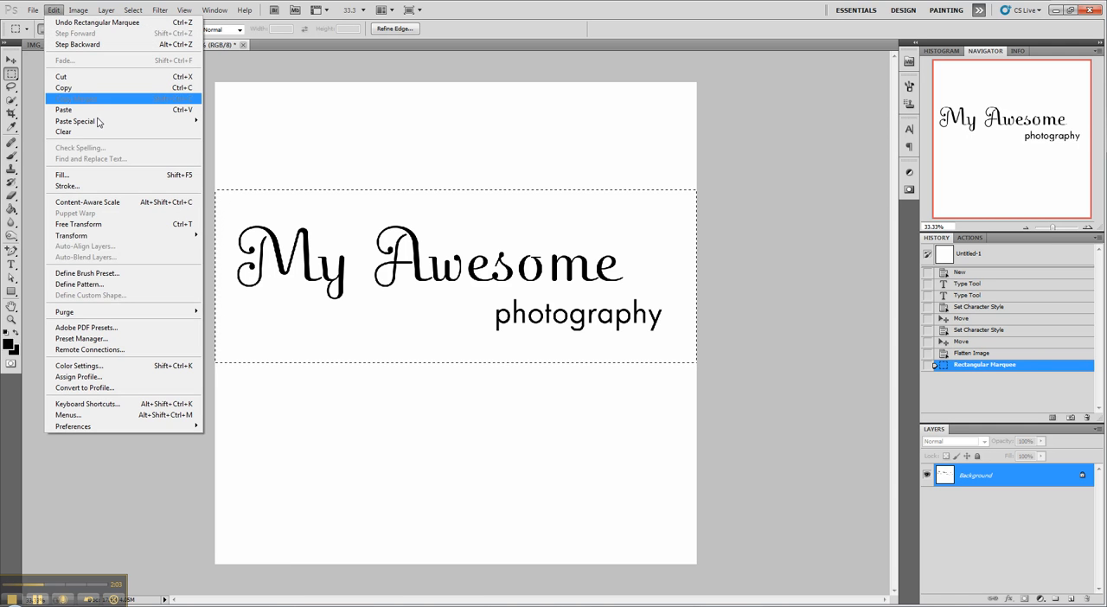
click(117, 273)
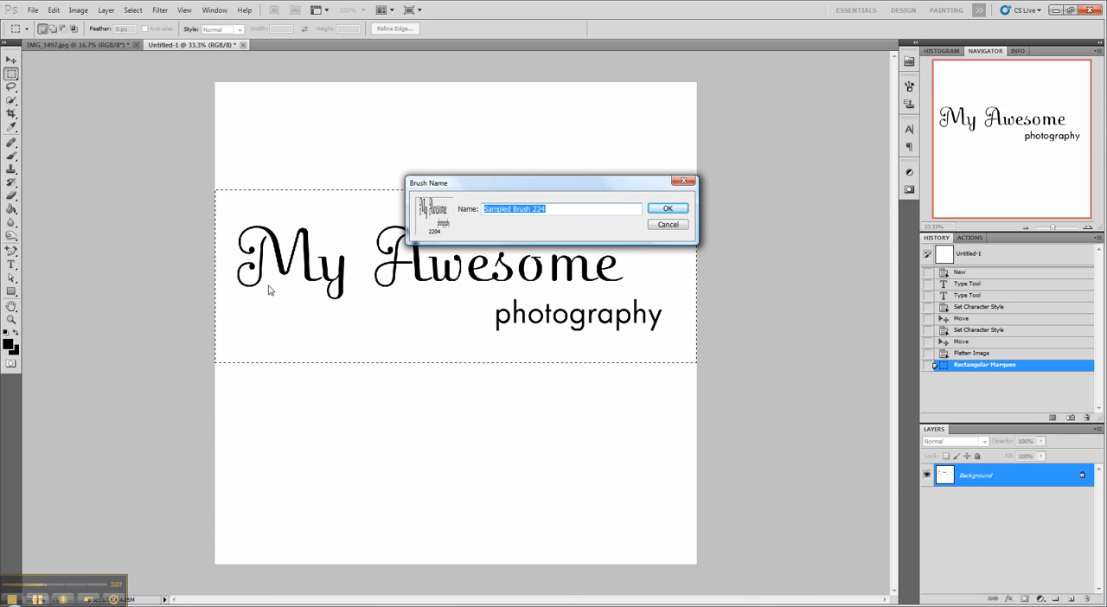
text(My Awesome Photography Logo)
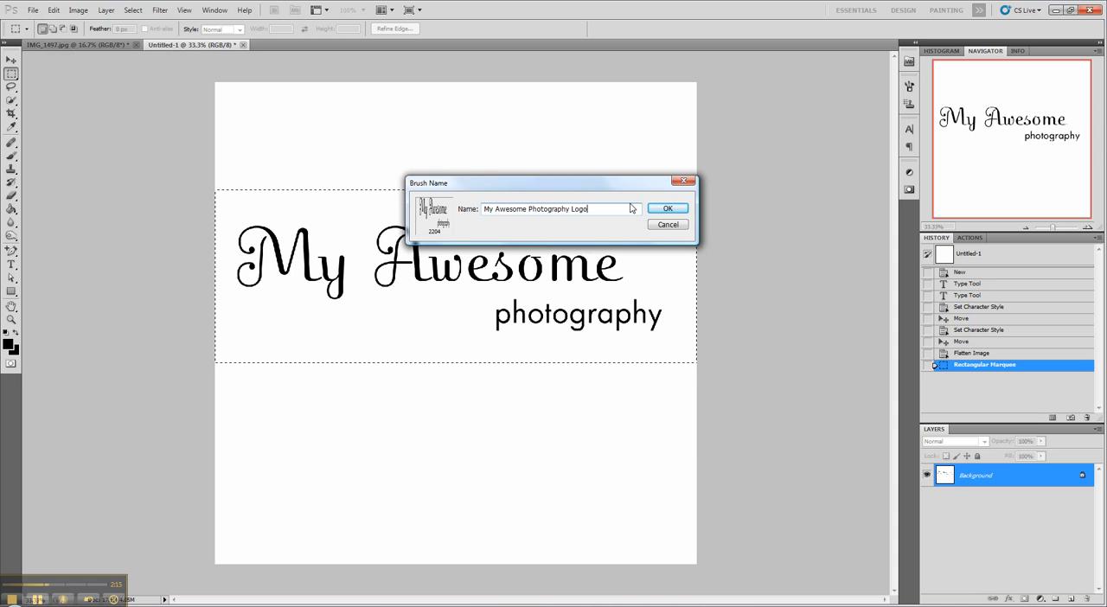
click(667, 212)
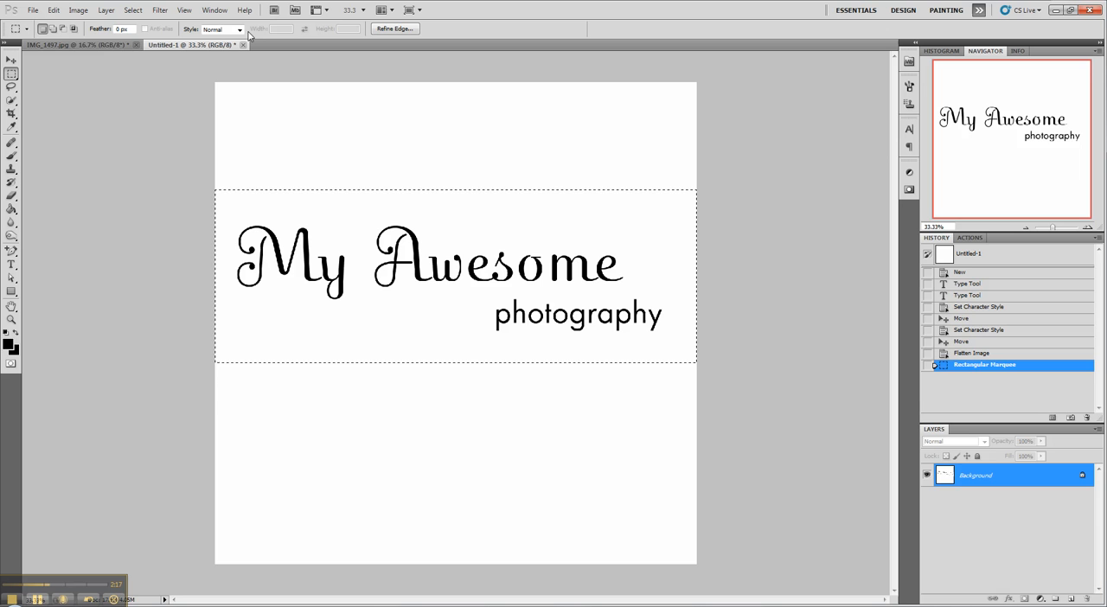
Step: Switch to the IMG_1497.jpg photo, choose the 2204 px logo brush for the Brush tool and reduce its size to 1009 px
click(110, 45)
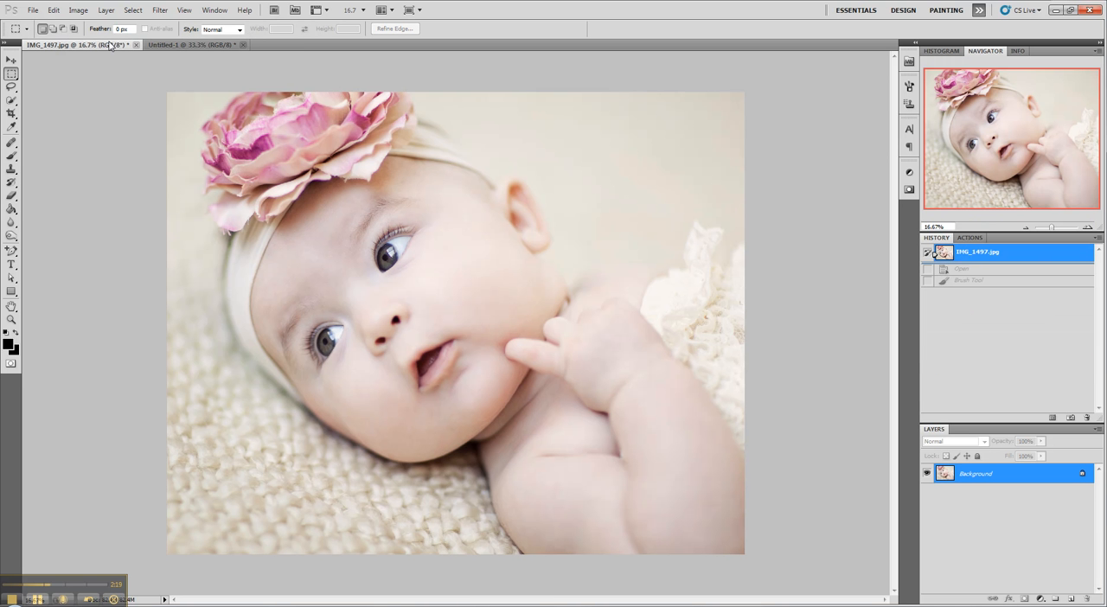
click(11, 157)
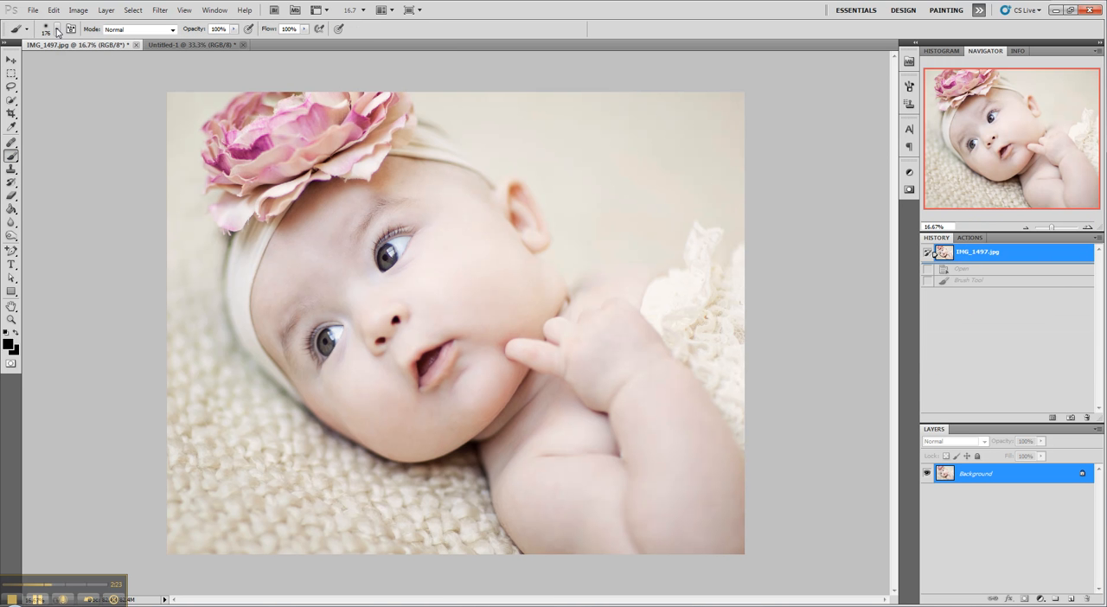
click(58, 31)
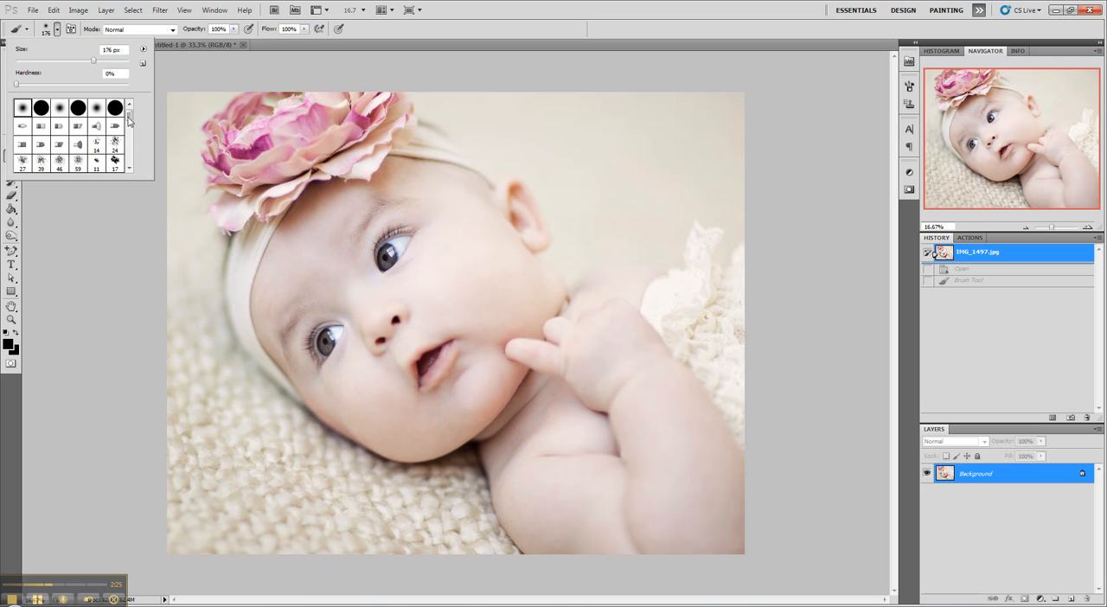
drag(129, 121, 129, 161)
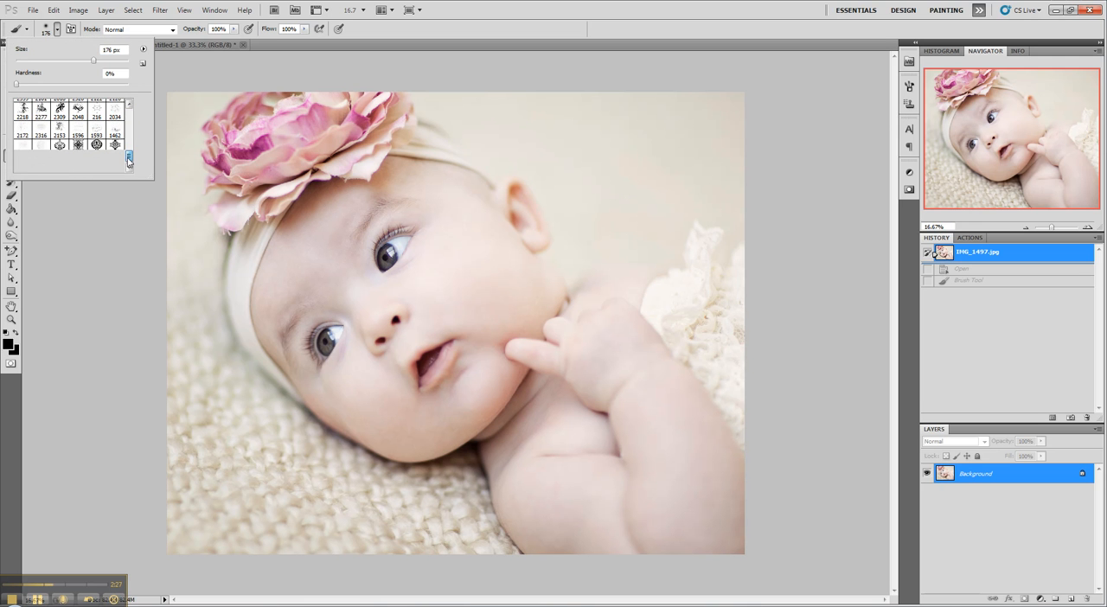
click(115, 163)
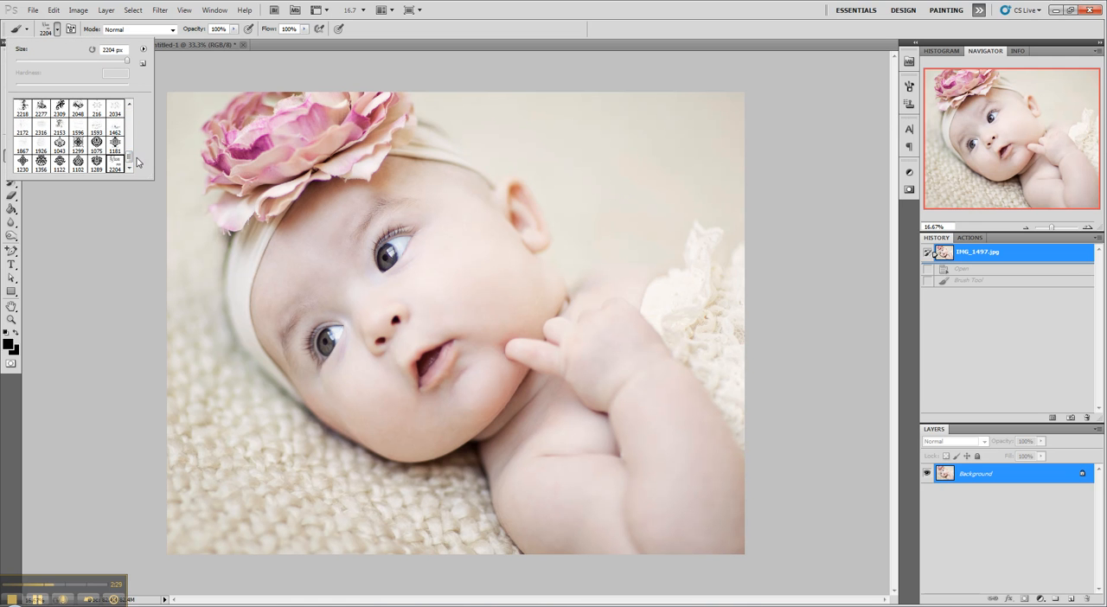
drag(126, 61, 130, 62)
drag(86, 67, 82, 67)
mouse_move(85, 64)
mouse_down()
mouse_move(408, 151)
mouse_move(127, 62)
mouse_up()
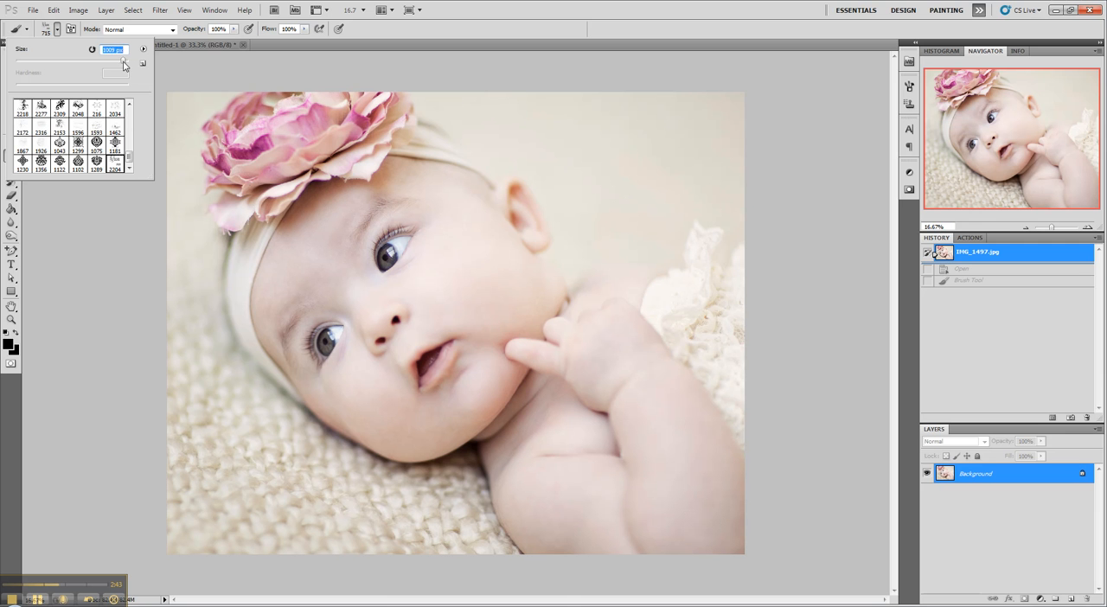
Step: Stamp the black logo once on the plain background above the baby's shoulder, and undo that stamp
click(593, 143)
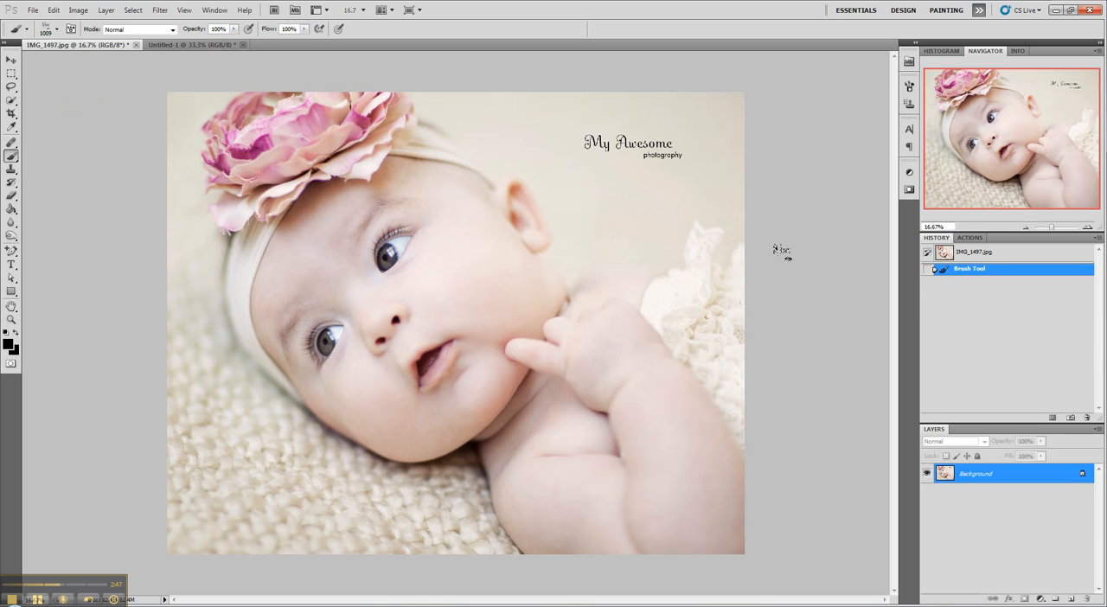
click(962, 253)
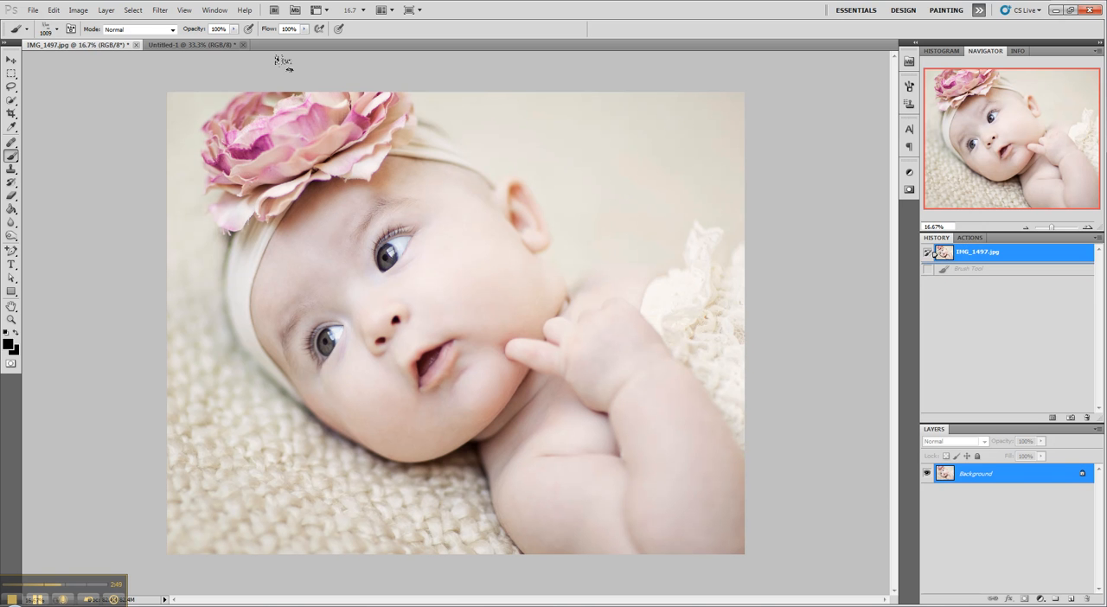
Step: Stamp the logo once in red (#992727) on the plain background above the baby's shoulder, and undo that stamp
click(8, 347)
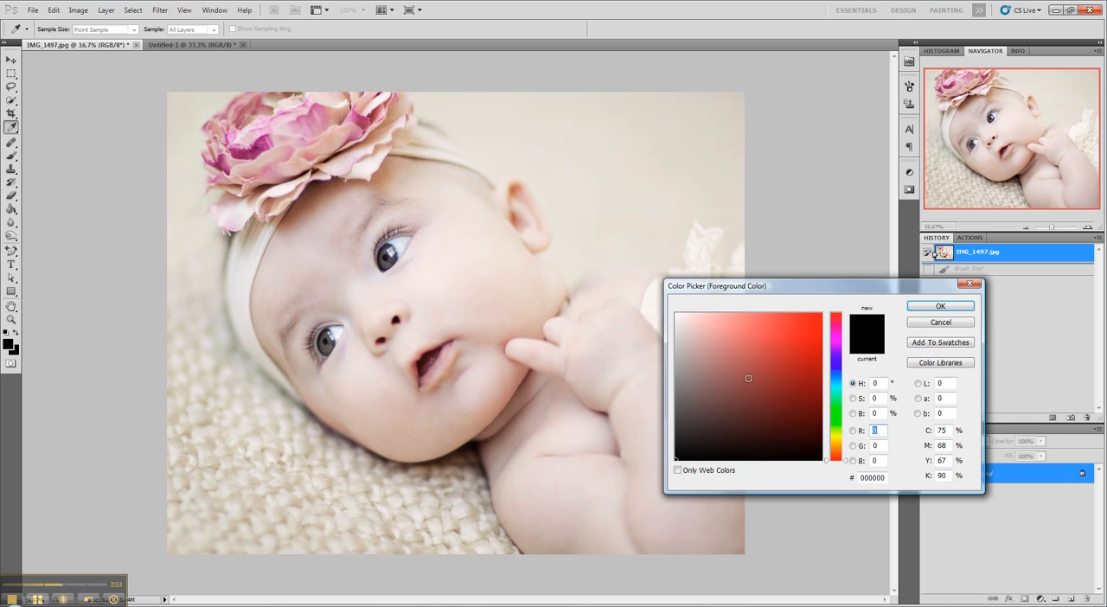
click(785, 372)
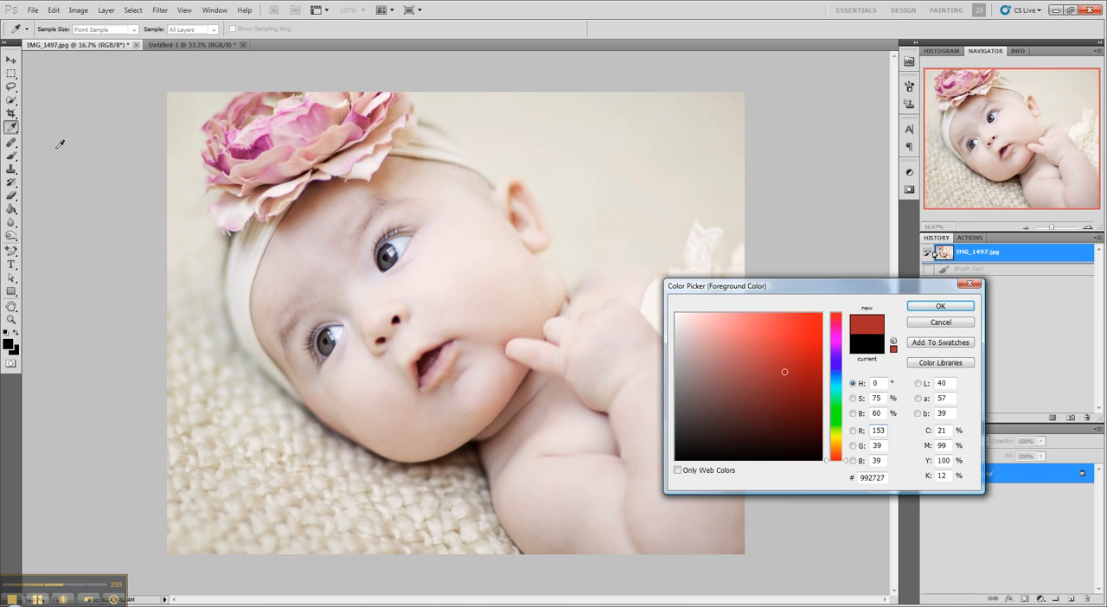
click(940, 306)
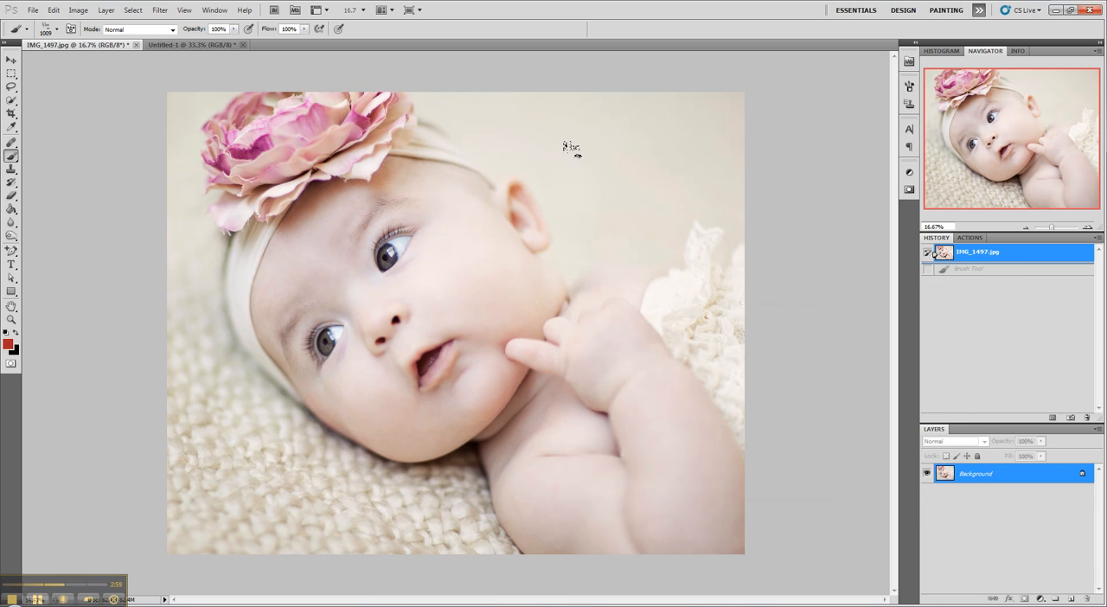
click(612, 154)
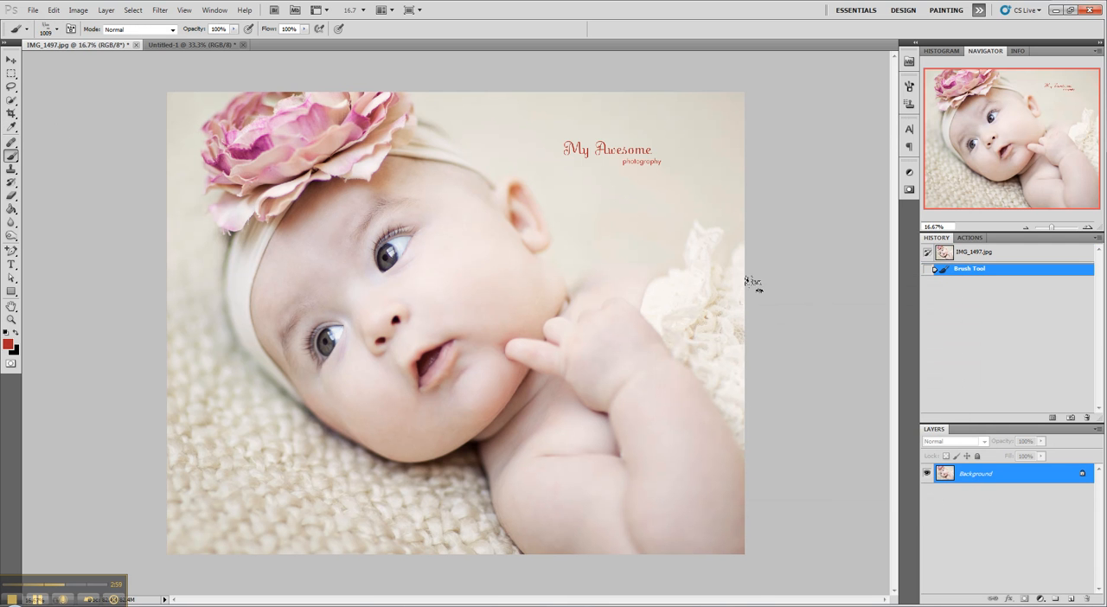
click(974, 254)
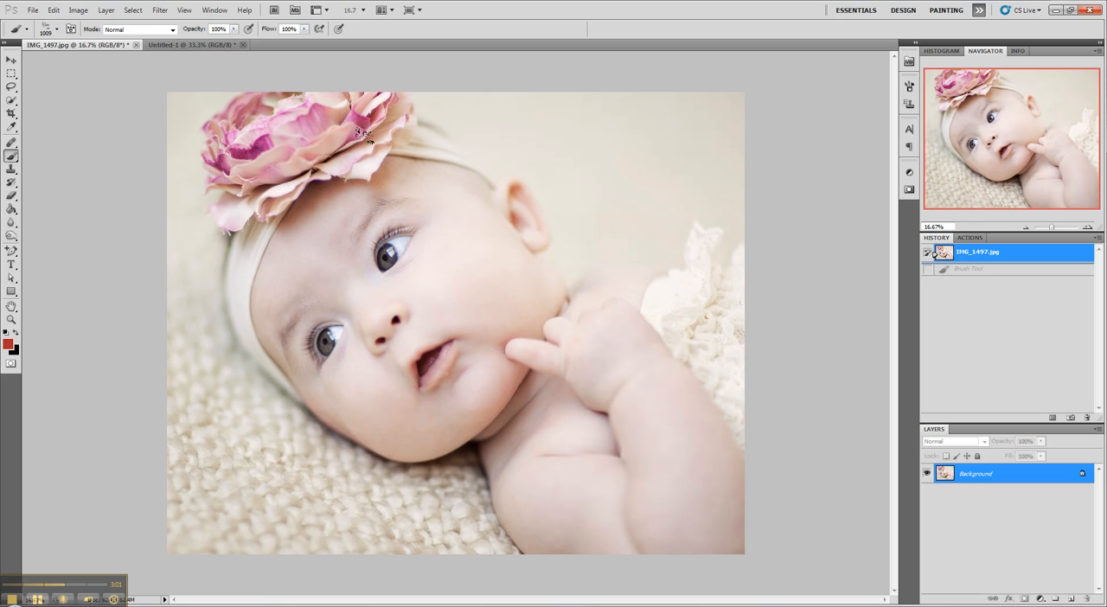
Step: Sample a dark pink from the flower as the foreground colour and enlarge the logo brush to 1714 px
click(11, 128)
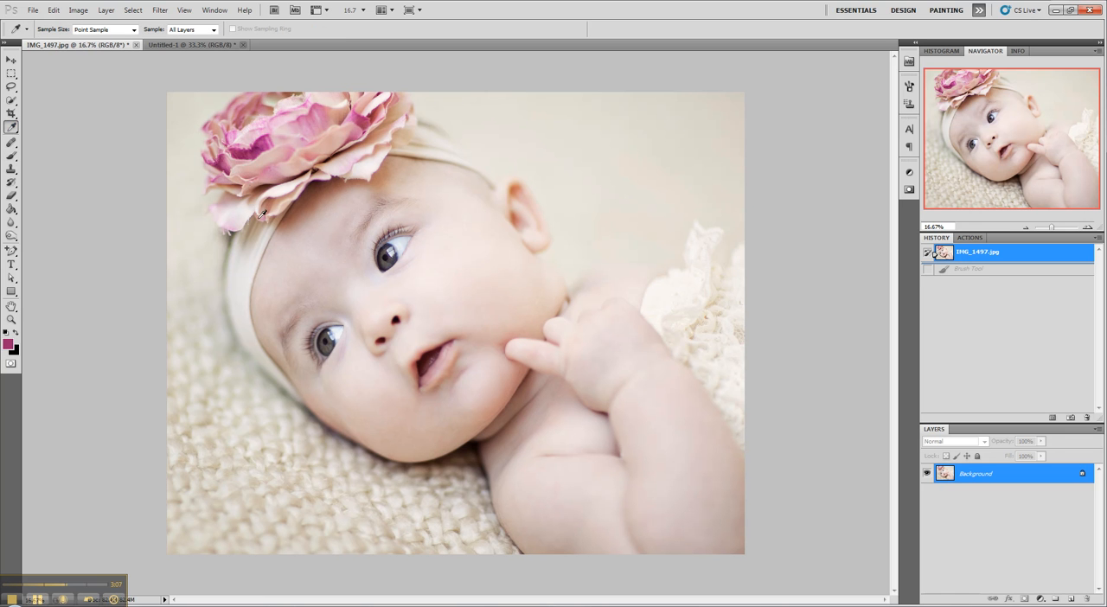
click(11, 156)
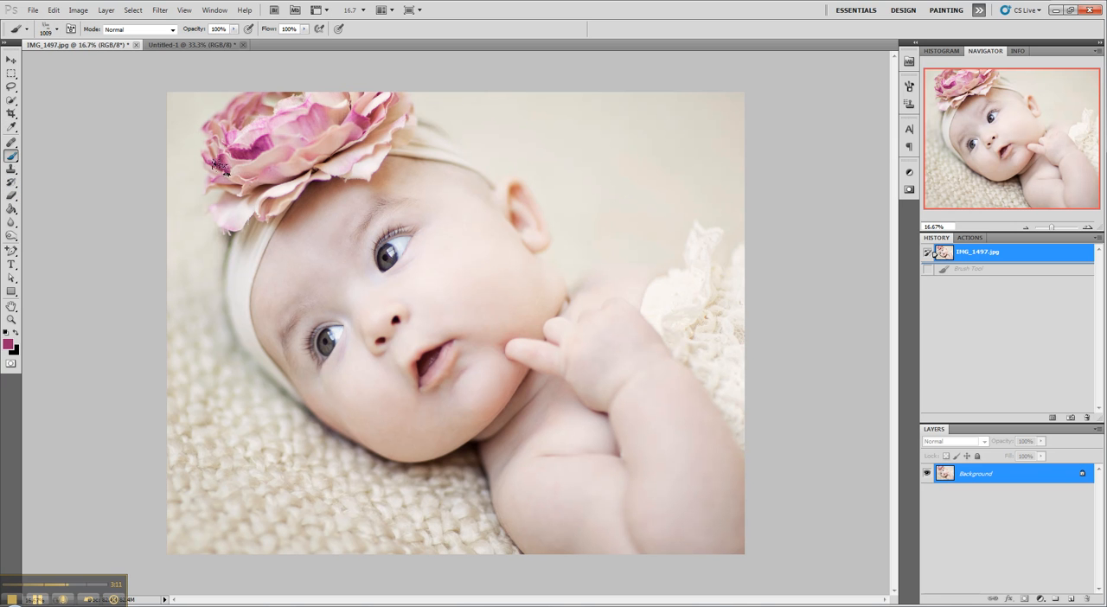
click(58, 32)
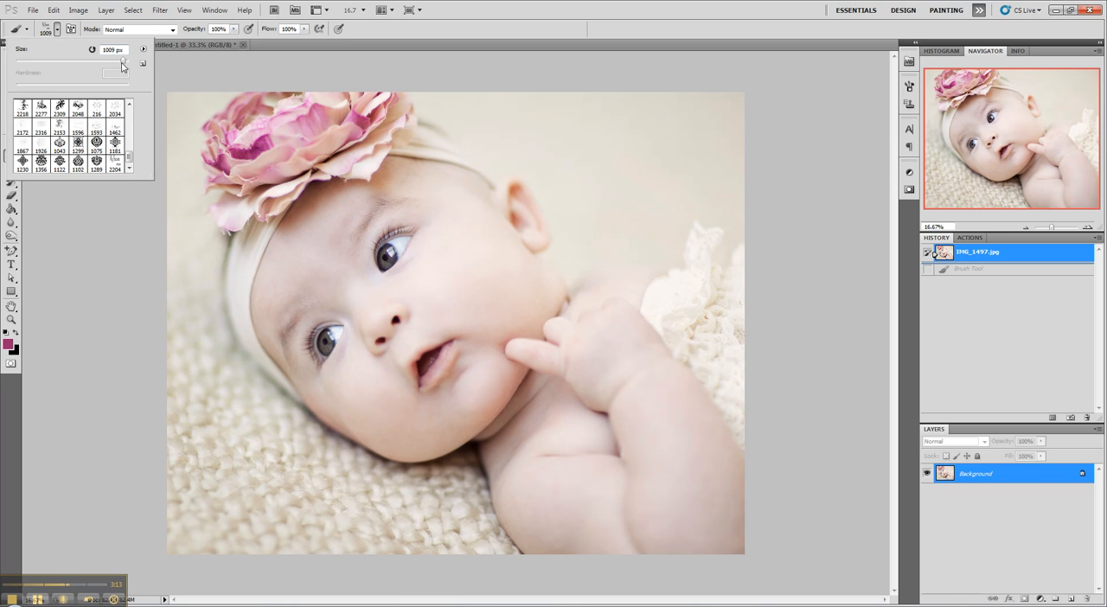
click(126, 61)
Step: Stamp the enlarged logo once in the sampled pink on the plain background above the baby's shoulder, and undo that stamp
click(619, 146)
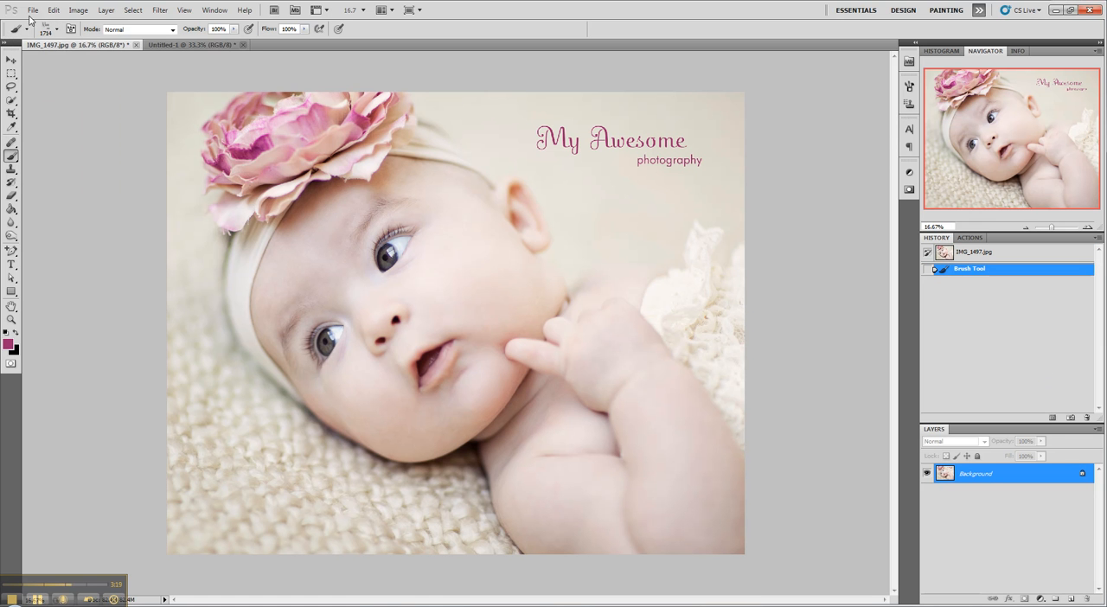
click(997, 254)
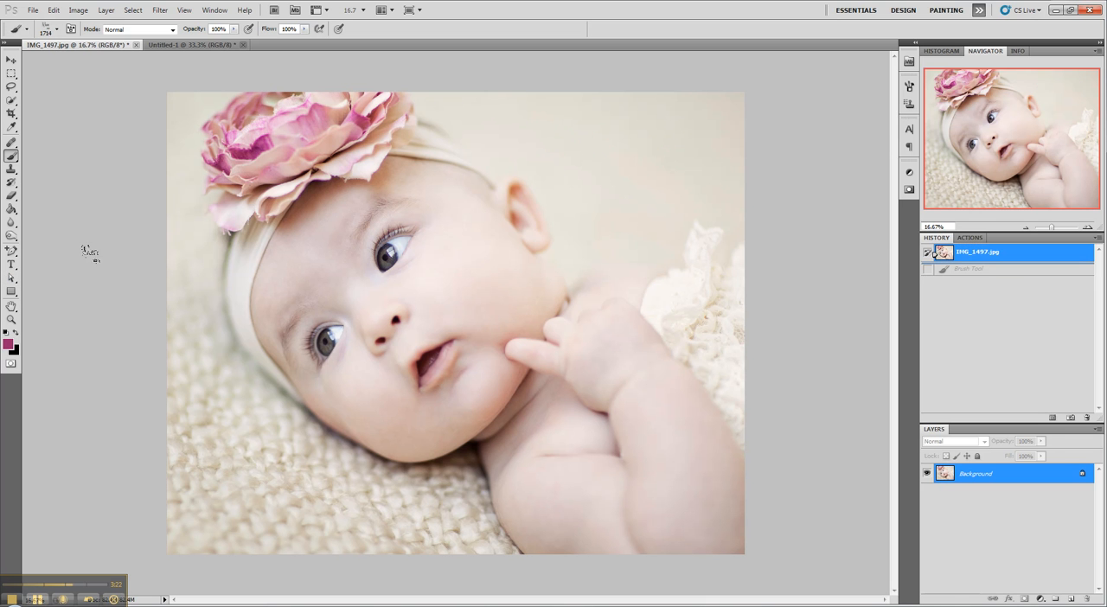
Step: Reset the foreground and background colours to the default black and white, keeping the background colour at #ffffff
click(6, 333)
click(13, 349)
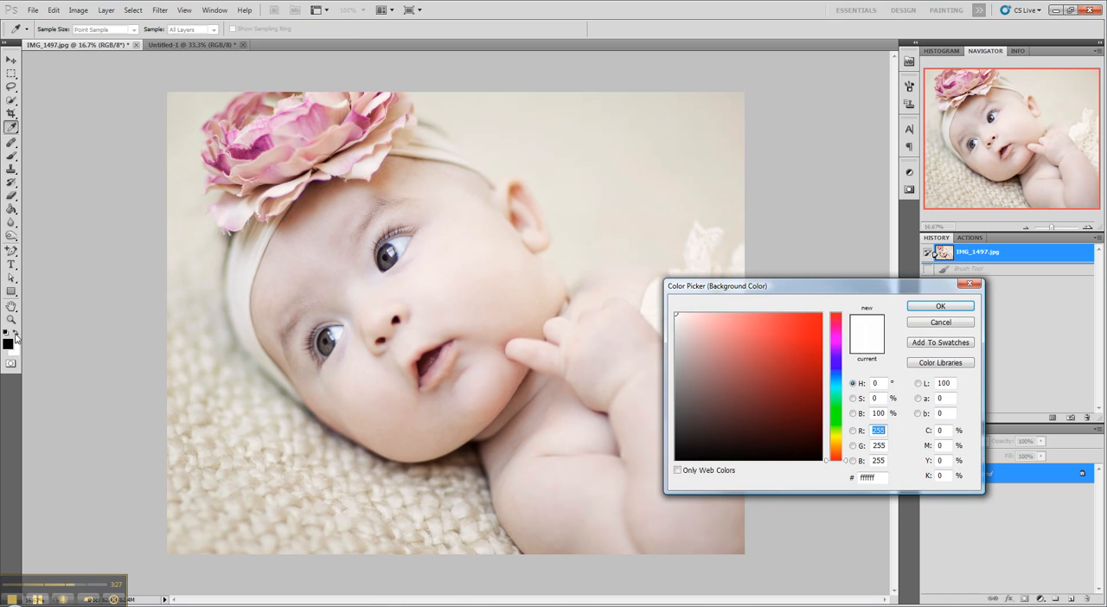
click(940, 306)
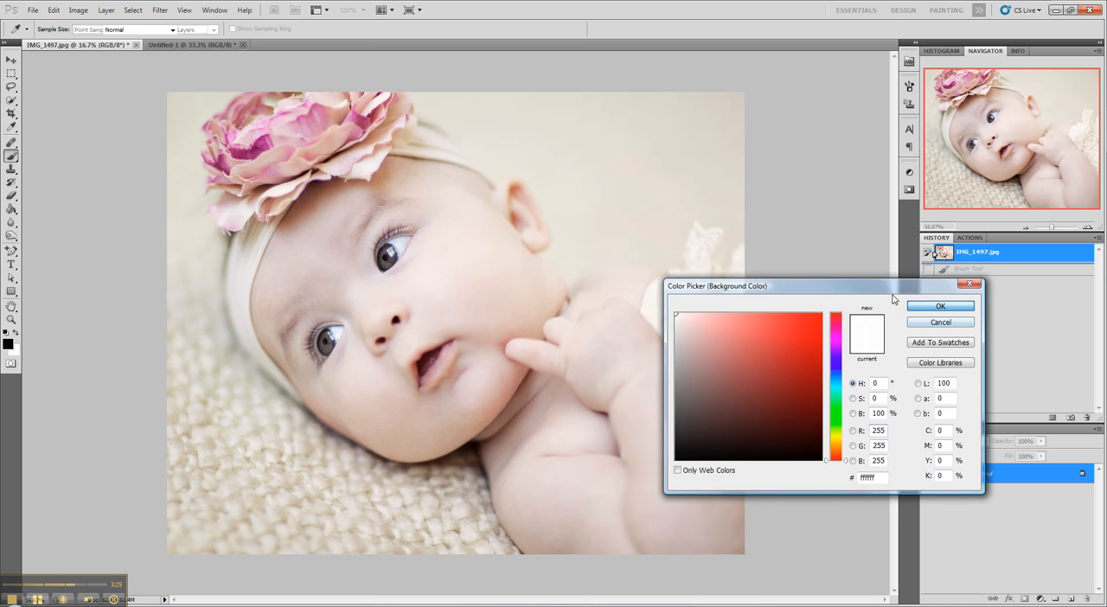
Step: Stamp the 1714 px logo once in black on the plain background above the baby's shoulder, and undo that stamp
click(622, 150)
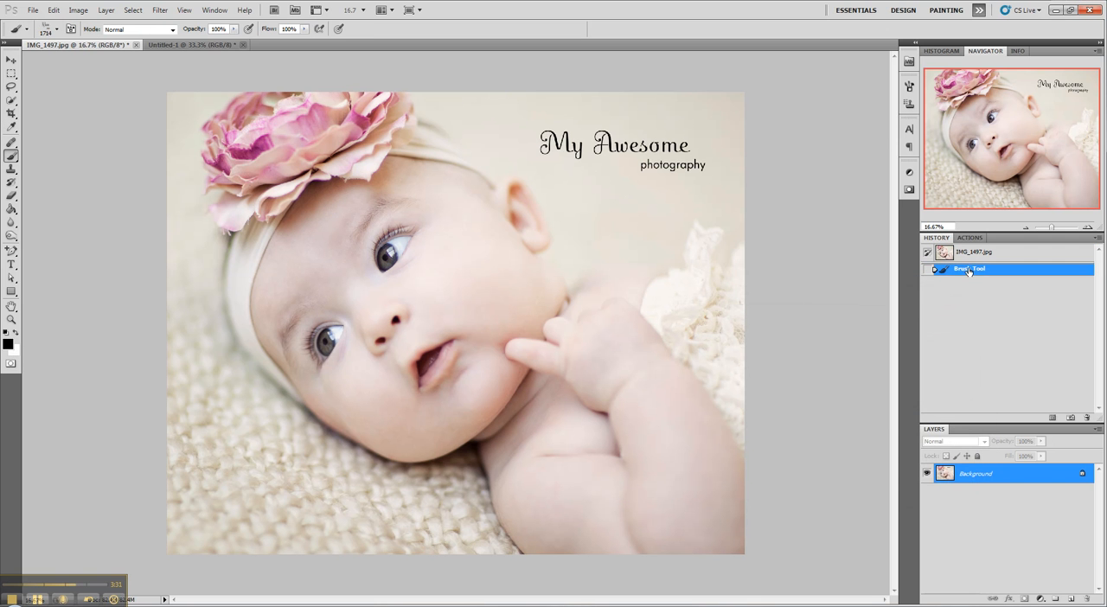
click(934, 252)
Step: Swap the foreground colour to white and stamp the logo once on the plain background above the baby's shoulder
click(16, 334)
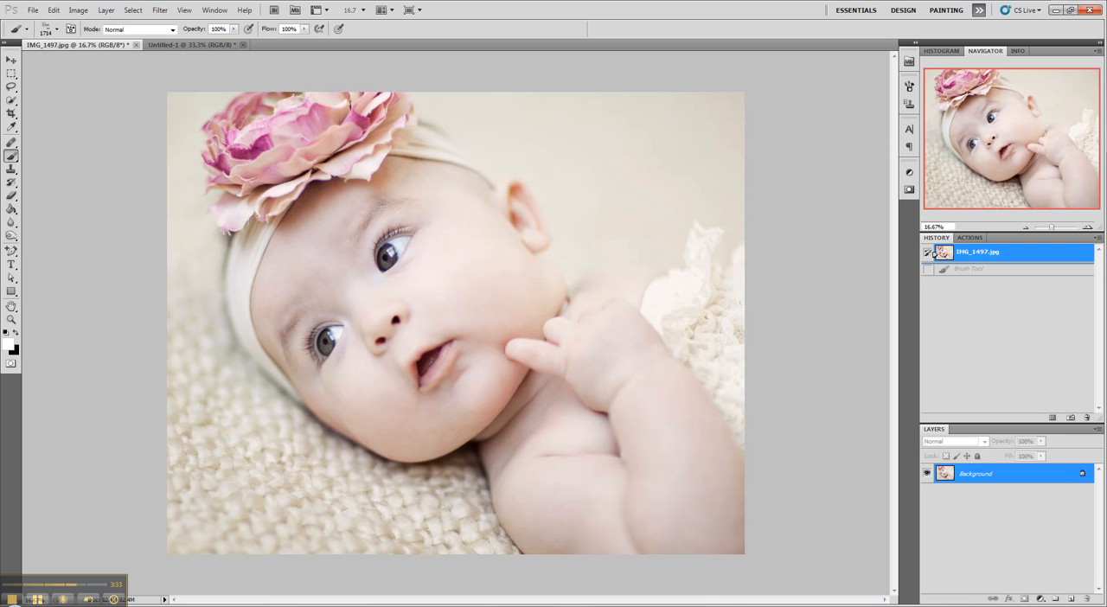
click(548, 133)
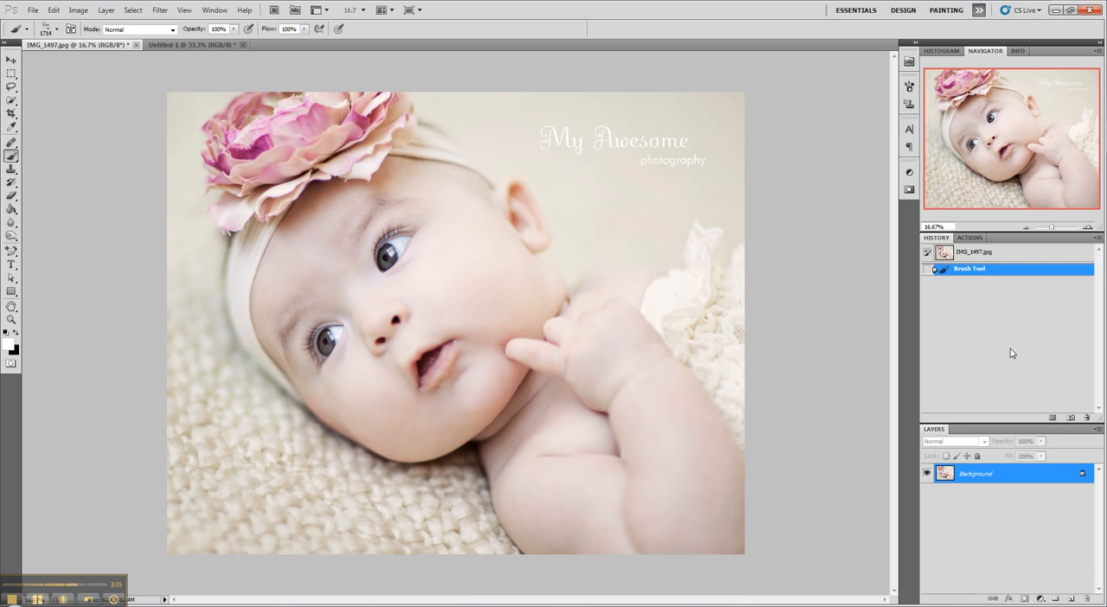